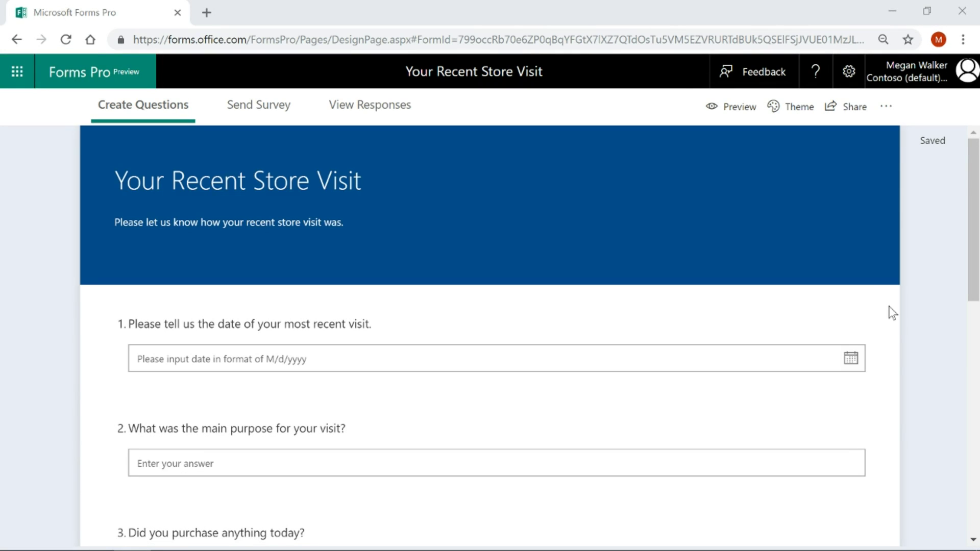
Scroll down to question 6, the Yes/No question about telling more about pets.
{"action": "scroll", "coordinate": [892, 312], "scroll_direction": "down", "scroll_amount": 2}
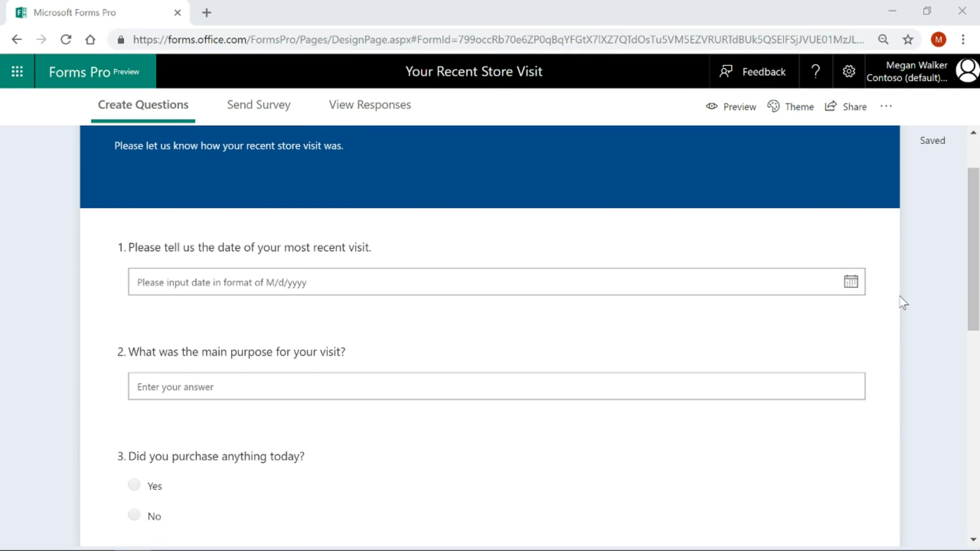
{"action": "scroll", "coordinate": [904, 303], "scroll_direction": "down", "scroll_amount": 6}
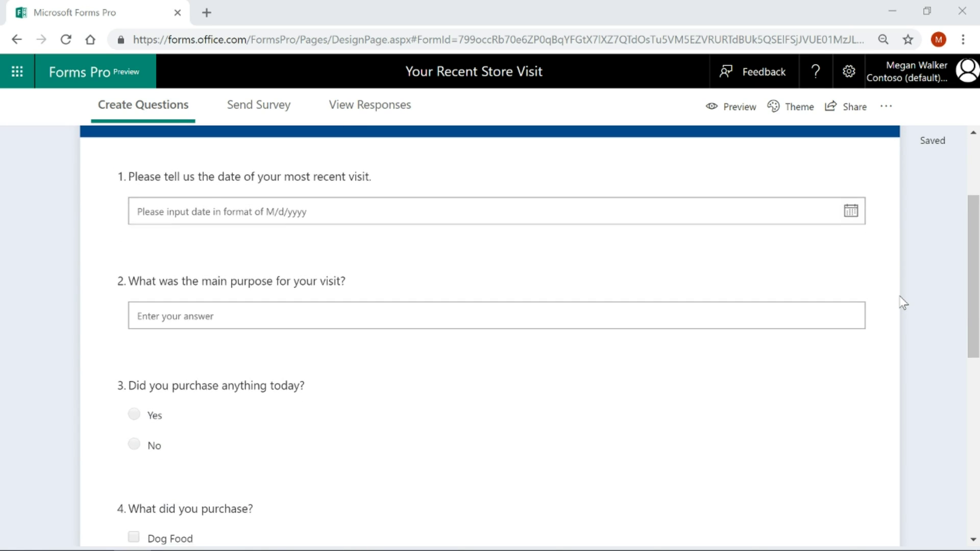
{"action": "scroll", "coordinate": [906, 301], "scroll_direction": "down", "scroll_amount": 4}
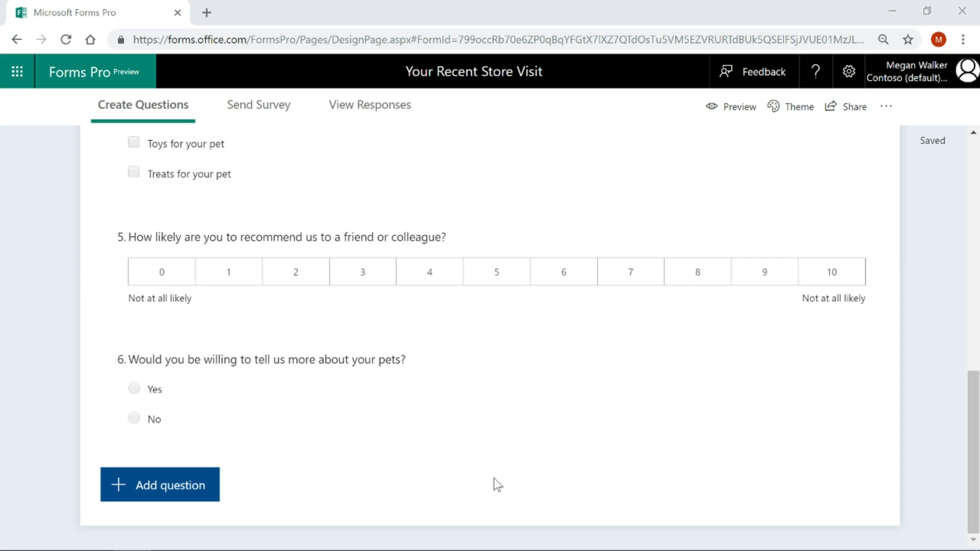
Open the survey's Branching rules from the more-options menu.
{"action": "left_click", "coordinate": [887, 108]}
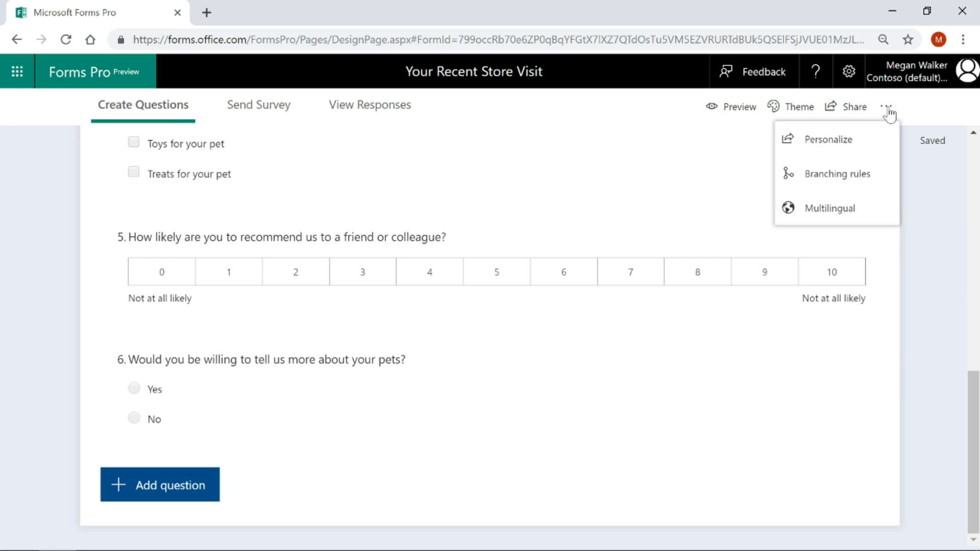
{"action": "left_click", "coordinate": [871, 183]}
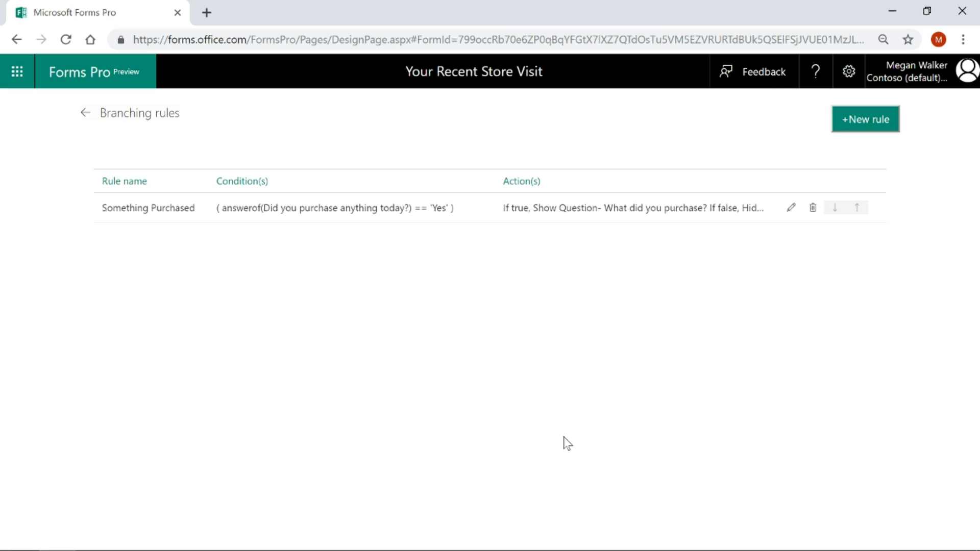
Add rule 'Pets Survey - Chained' with condition: pets question is equal to Yes.
{"action": "left_click", "coordinate": [879, 123]}
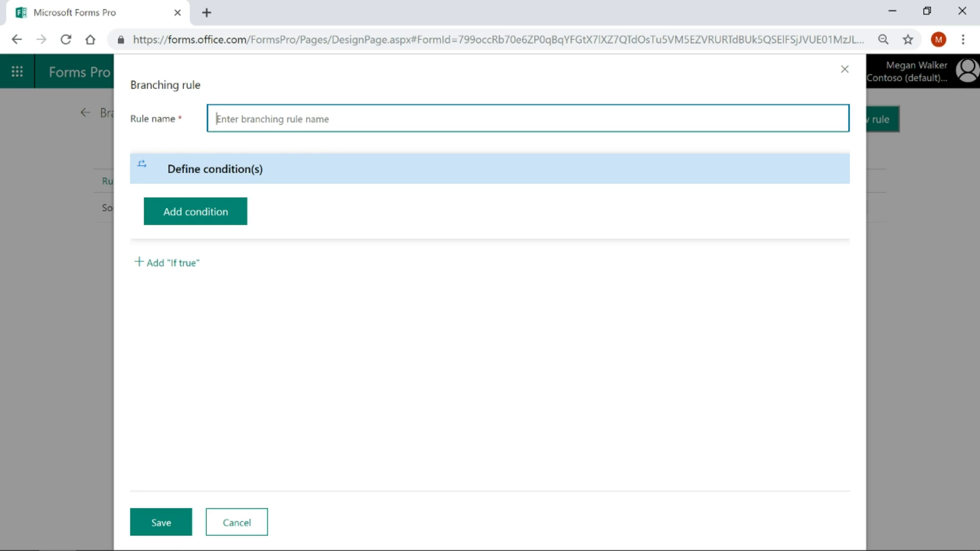
{"action": "type", "text": "Pets Surve"}
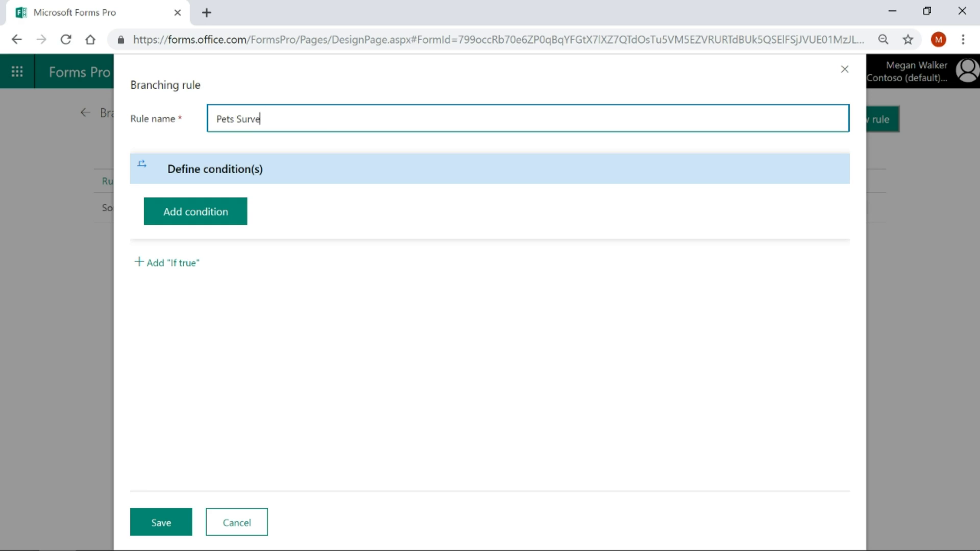
{"action": "type", "text": "y - Chained"}
{"action": "left_click", "coordinate": [227, 214]}
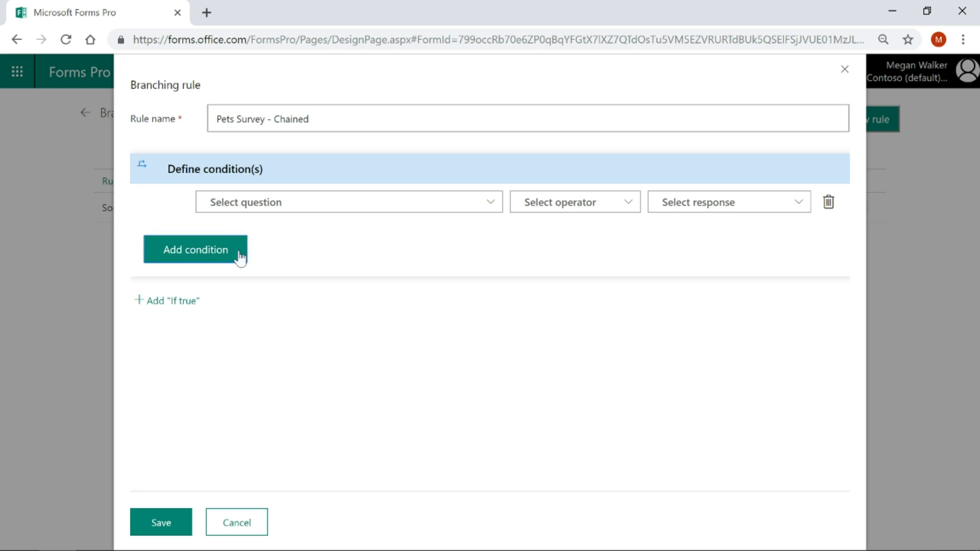
{"action": "left_click", "coordinate": [493, 208]}
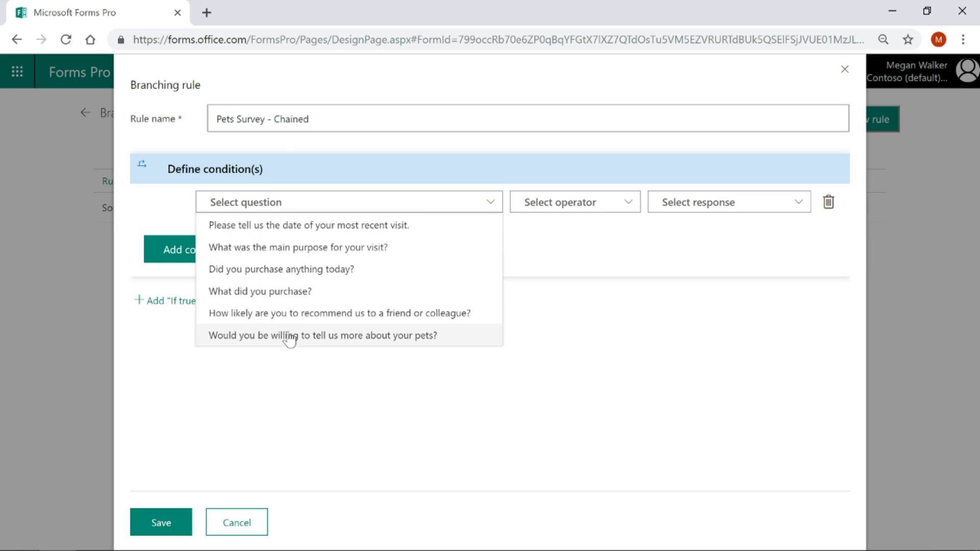
{"action": "left_click", "coordinate": [433, 338]}
{"action": "left_click", "coordinate": [611, 205]}
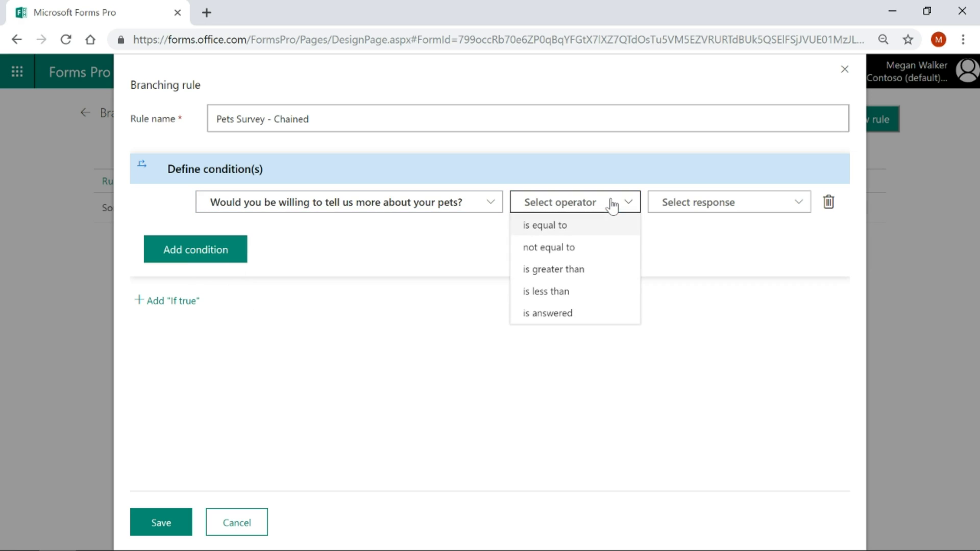
{"action": "left_click", "coordinate": [604, 232]}
{"action": "left_click", "coordinate": [749, 207]}
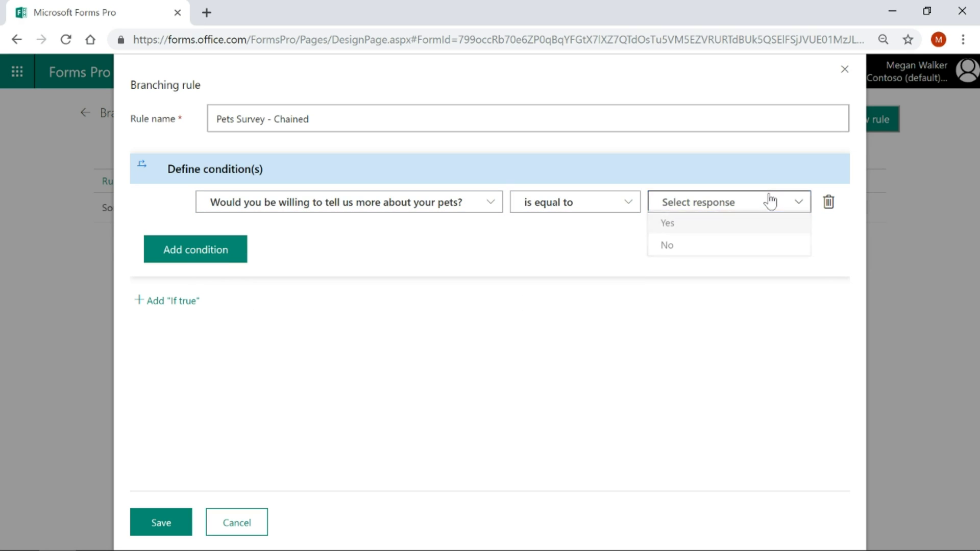
{"action": "left_click", "coordinate": [711, 225]}
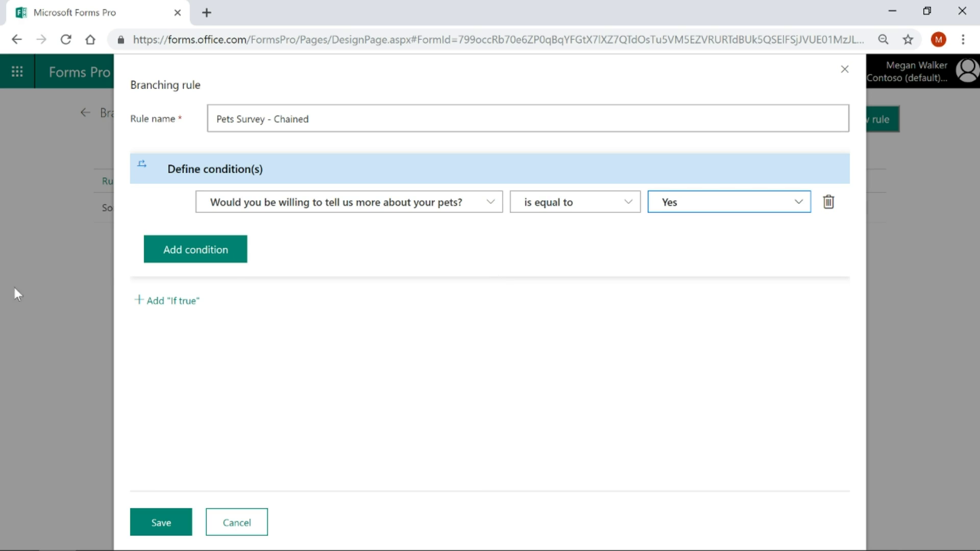
Add an If true action navigating to the chained 'Your Pets' survey, then save the rule.
{"action": "left_click", "coordinate": [189, 301]}
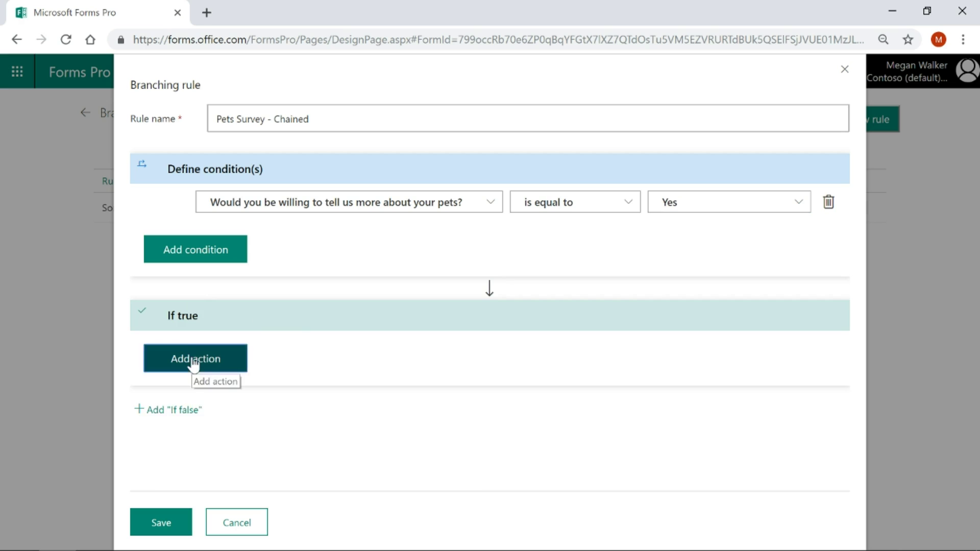
{"action": "left_click", "coordinate": [194, 360]}
{"action": "left_click", "coordinate": [269, 350]}
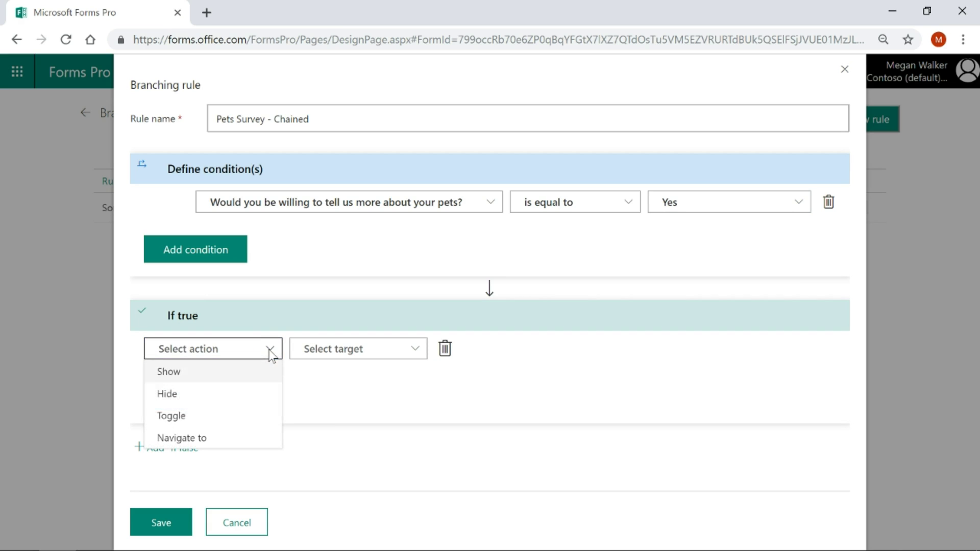
{"action": "left_click", "coordinate": [247, 437]}
{"action": "left_click", "coordinate": [387, 358]}
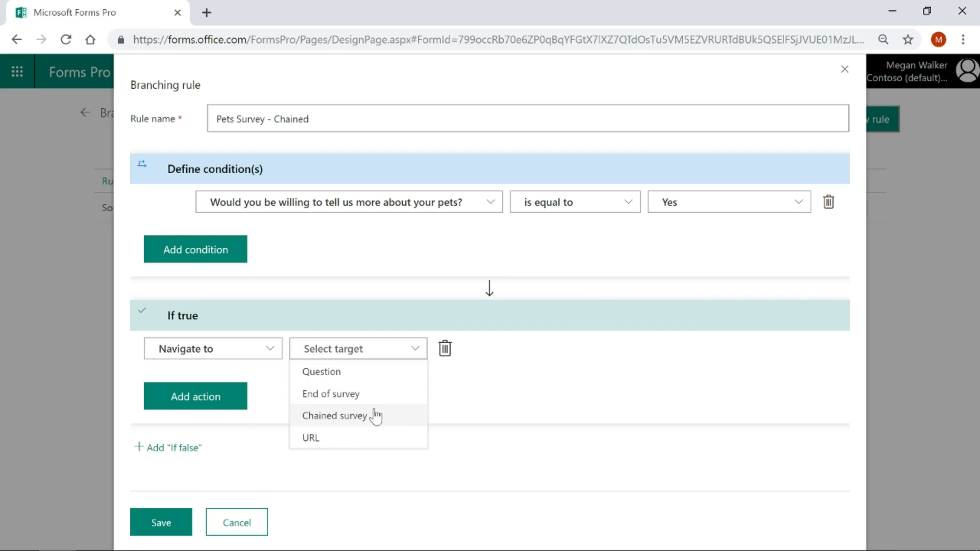
{"action": "left_click", "coordinate": [375, 416]}
{"action": "left_click", "coordinate": [794, 348]}
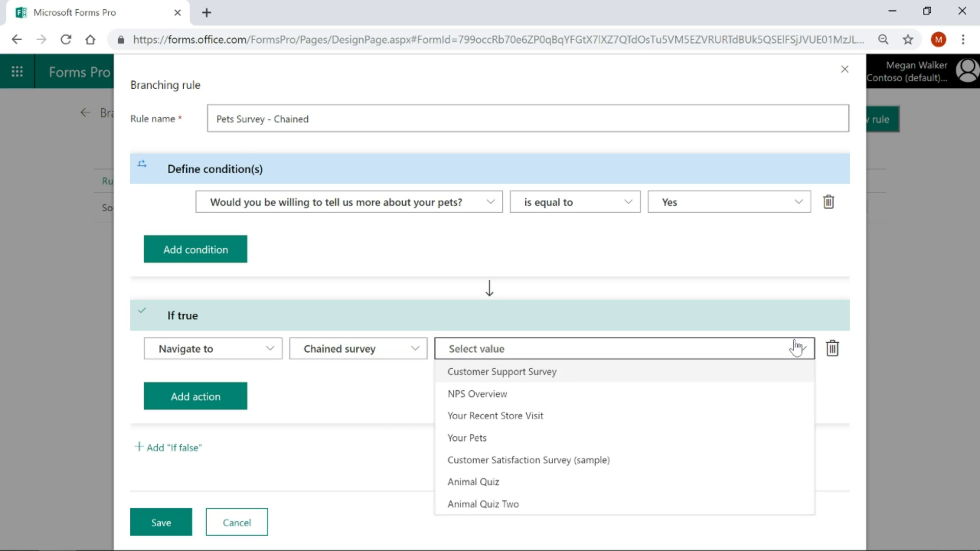
{"action": "left_click", "coordinate": [500, 440]}
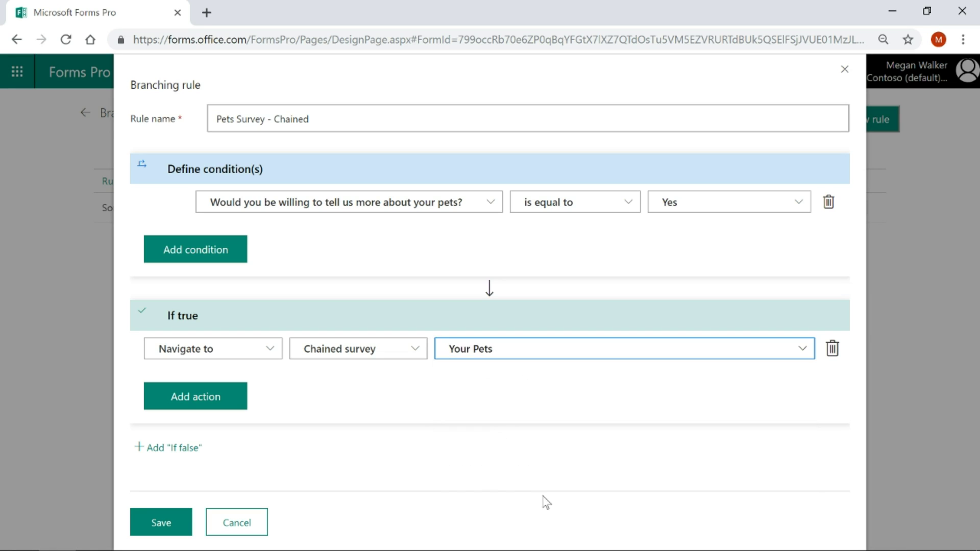
{"action": "left_click", "coordinate": [160, 524]}
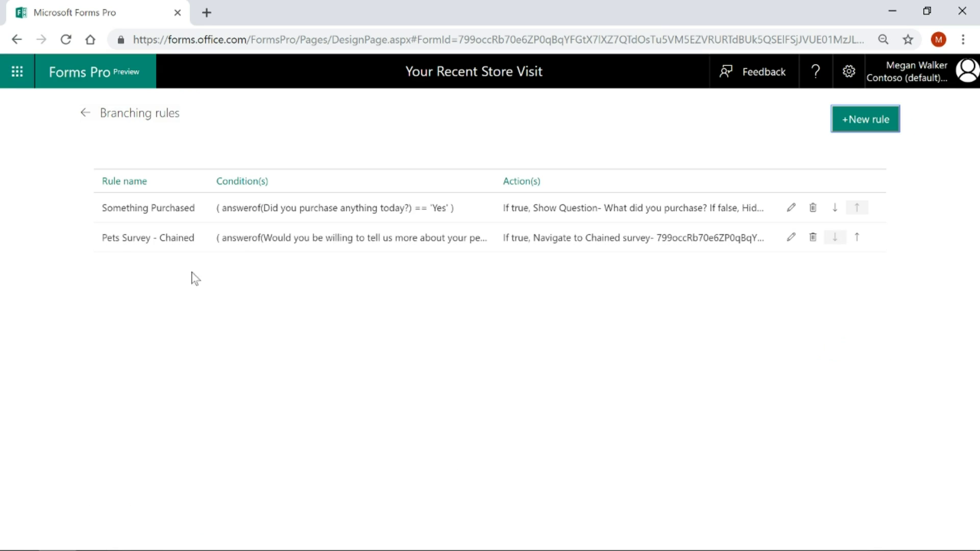
Copy the survey's share link from Send Survey and paste it into a new browser tab.
{"action": "left_click", "coordinate": [84, 114]}
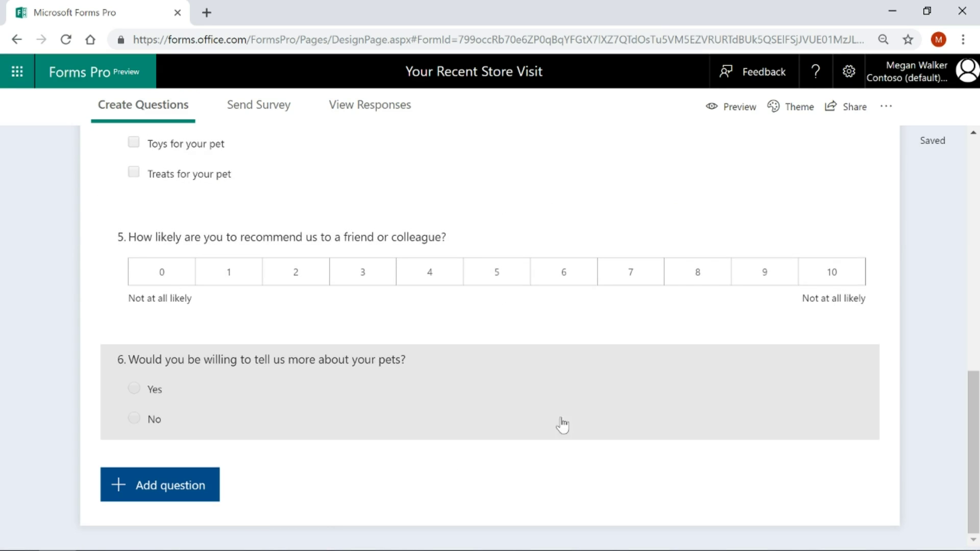
{"action": "left_click", "coordinate": [254, 109]}
{"action": "left_click", "coordinate": [641, 306]}
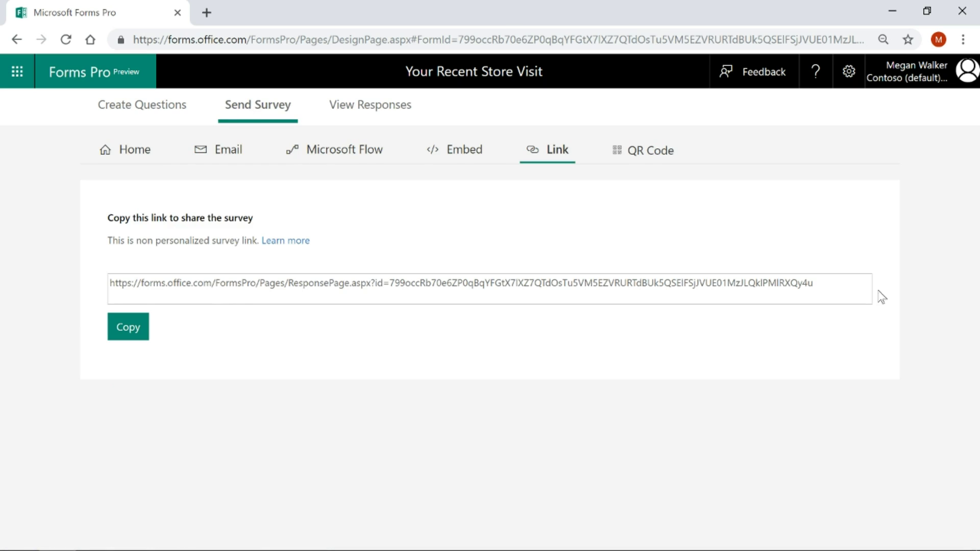
{"action": "left_click", "coordinate": [117, 330]}
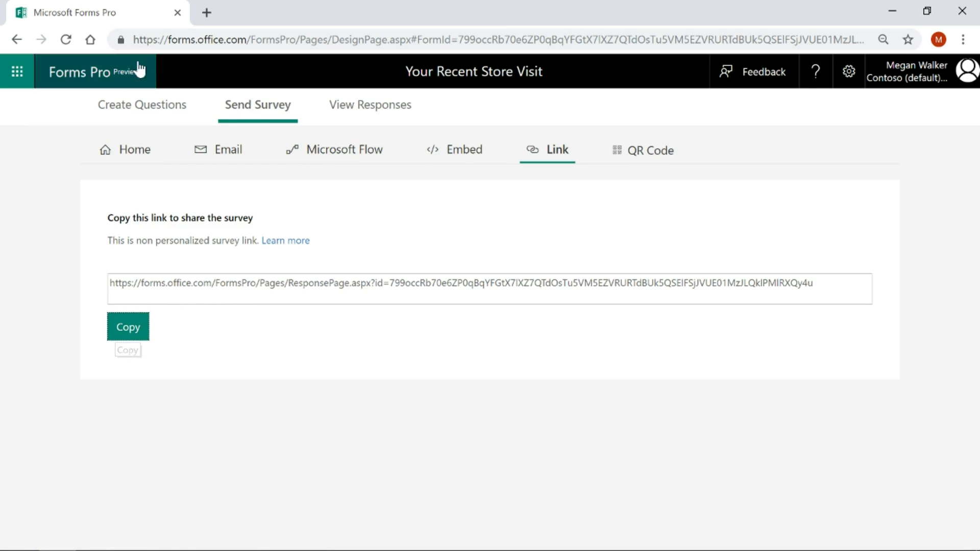
{"action": "left_click", "coordinate": [203, 12]}
{"action": "key", "text": "ctrl+v"}
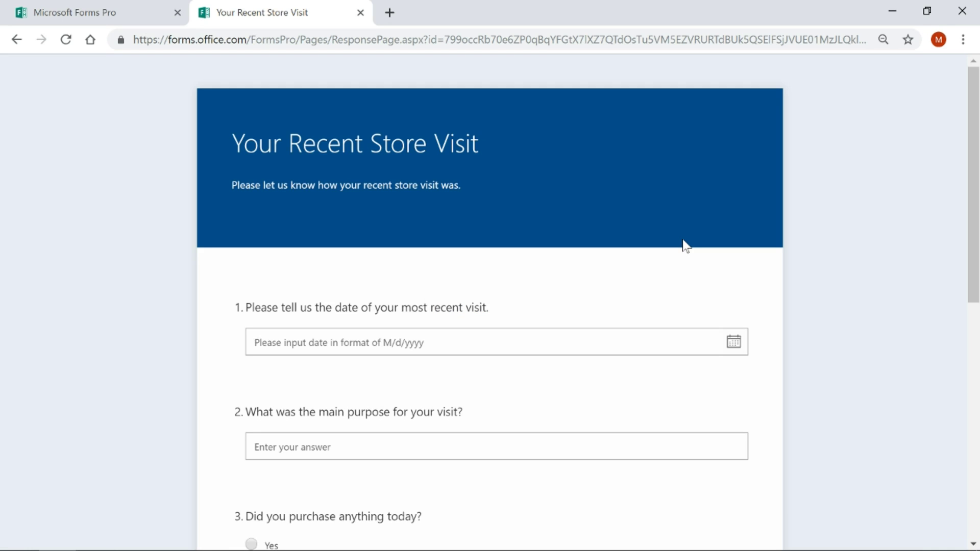
Enter visit date 4/19/2019, purpose 'Getting dog food', and Yes to purchasing anything today.
{"action": "left_click", "coordinate": [735, 343]}
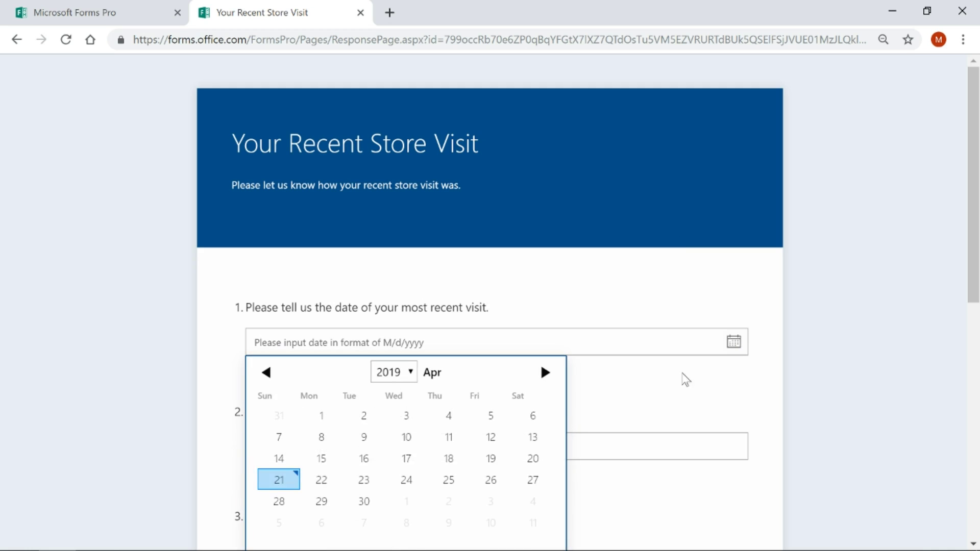
{"action": "left_click", "coordinate": [491, 460]}
{"action": "scroll", "coordinate": [681, 387], "scroll_direction": "down", "scroll_amount": 4}
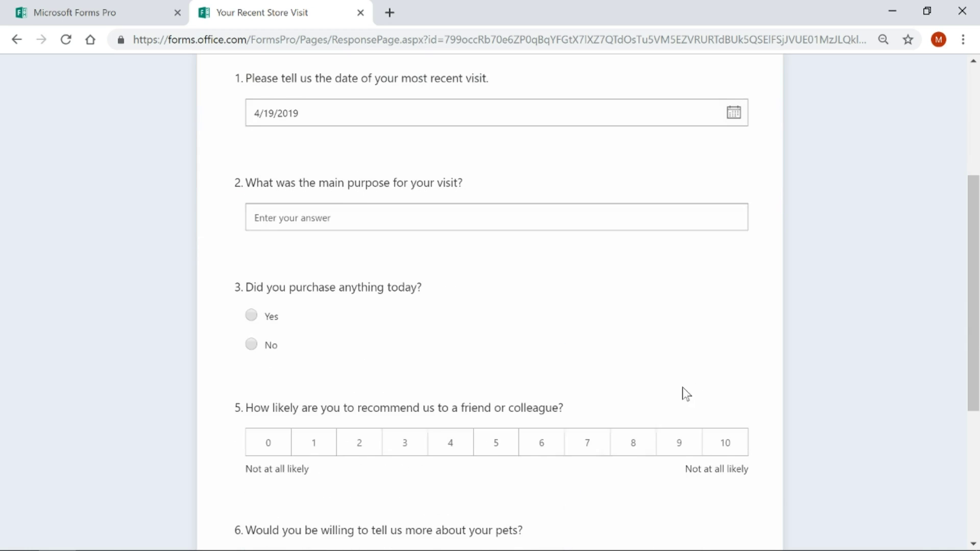
{"action": "left_click", "coordinate": [254, 217]}
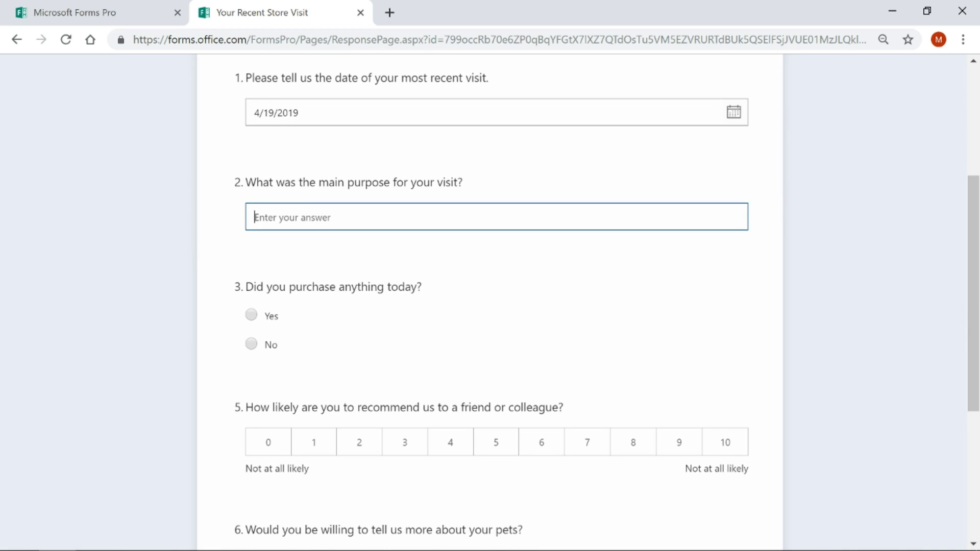
{"action": "type", "text": "Getting dog food"}
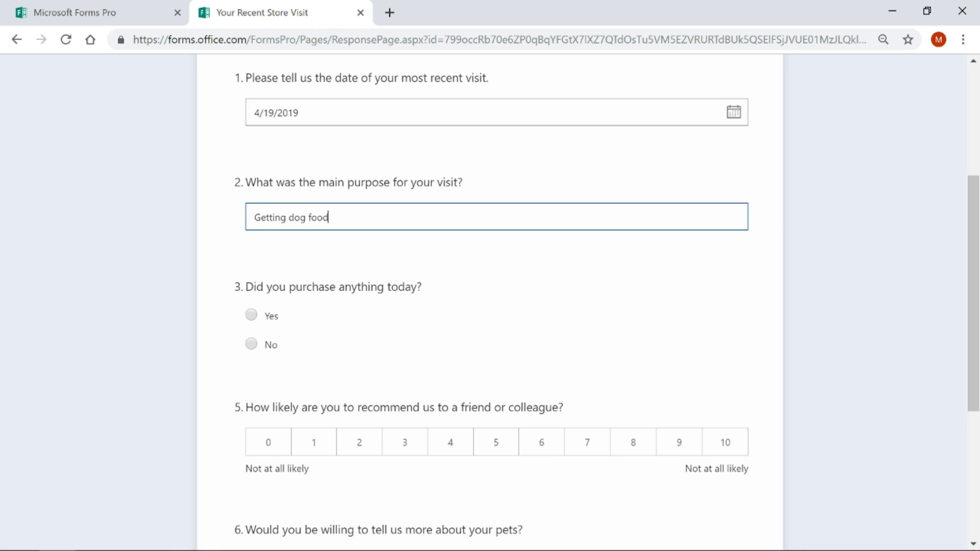
{"action": "left_click", "coordinate": [263, 316]}
Tick Dog Food, Toys for your pet and Treats for your pet as purchased.
{"action": "scroll", "coordinate": [519, 306], "scroll_direction": "down", "scroll_amount": 3}
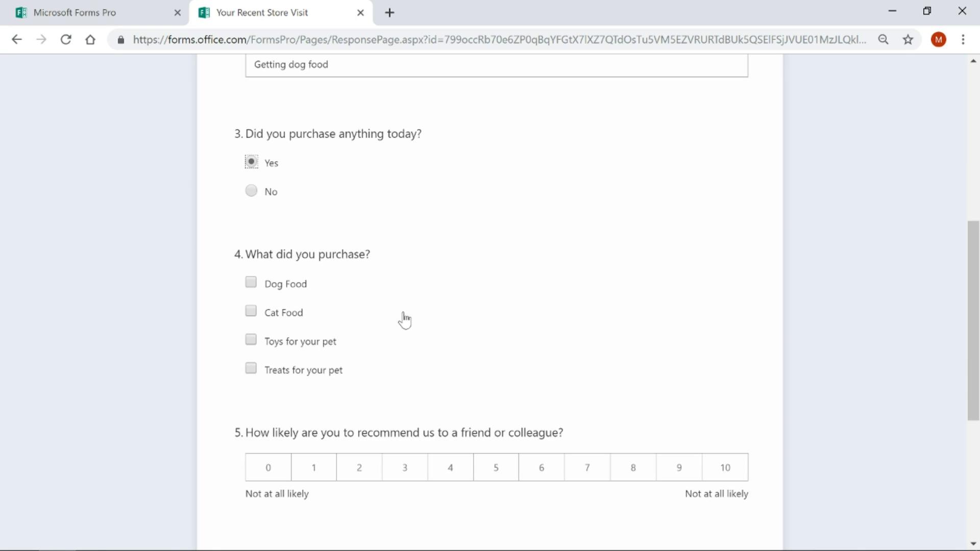
{"action": "left_click", "coordinate": [251, 284]}
{"action": "left_click", "coordinate": [251, 341]}
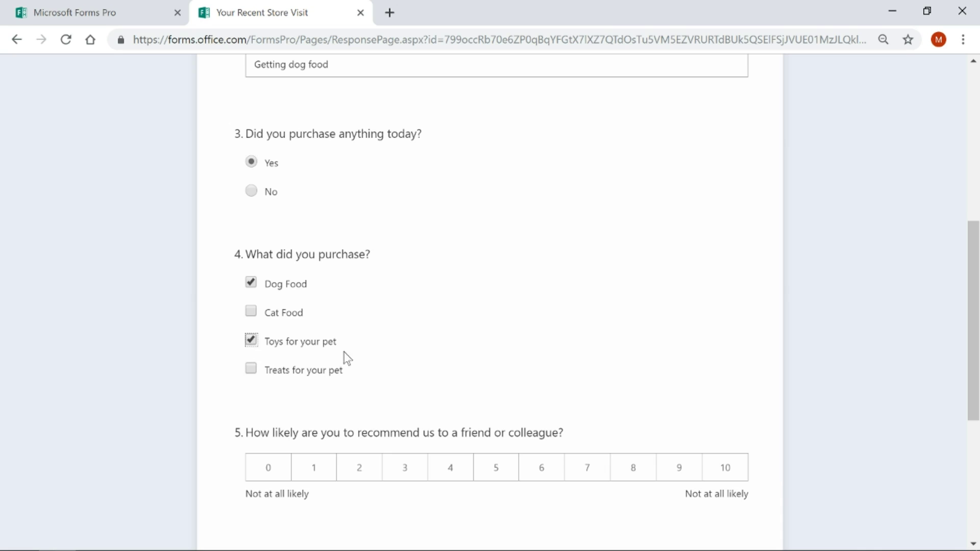
{"action": "left_click", "coordinate": [251, 370]}
Rate the recommendation likelihood 9, answer Yes to telling more about pets, and submit.
{"action": "scroll", "coordinate": [760, 342], "scroll_direction": "down", "scroll_amount": 2}
{"action": "scroll", "coordinate": [760, 342], "scroll_direction": "down", "scroll_amount": 3}
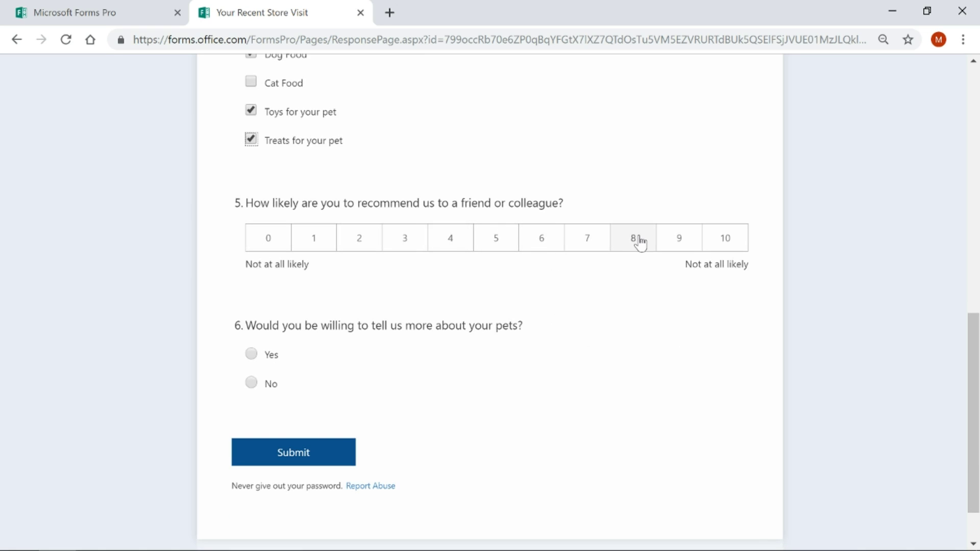
{"action": "left_click", "coordinate": [691, 244]}
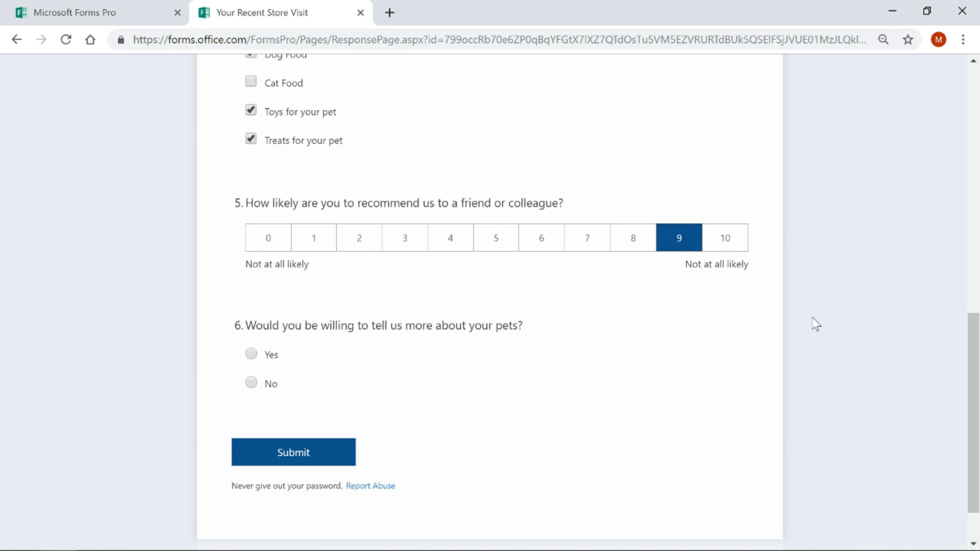
{"action": "scroll", "coordinate": [813, 324], "scroll_direction": "down", "scroll_amount": 2}
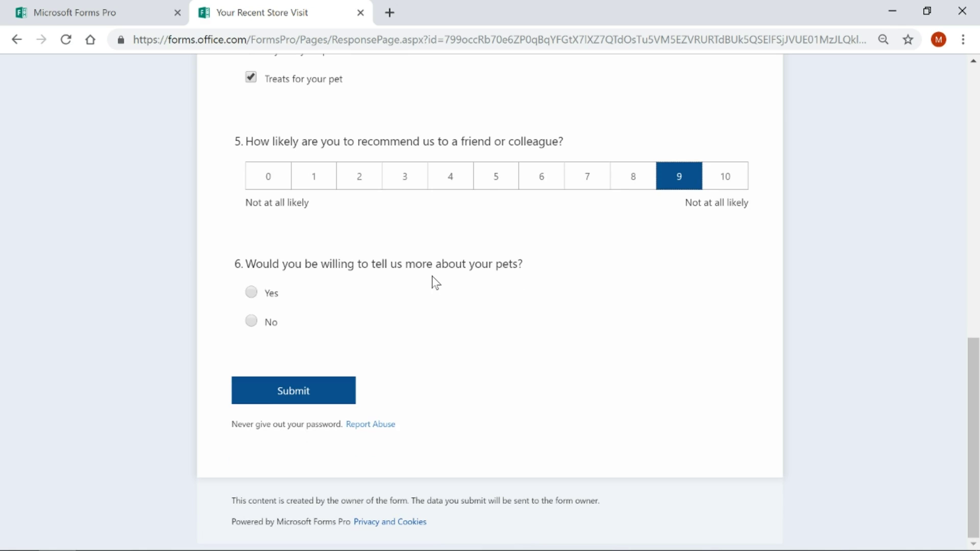
{"action": "left_click", "coordinate": [251, 292]}
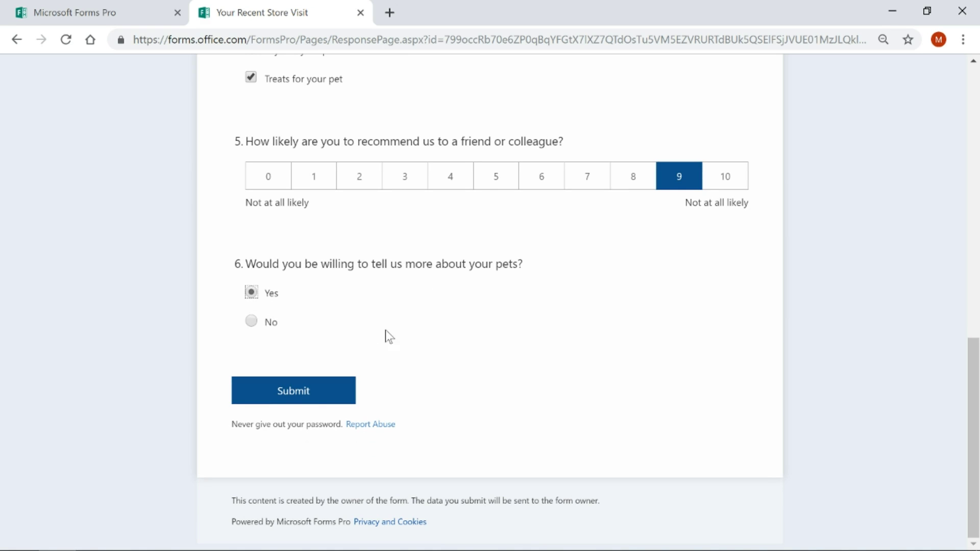
{"action": "left_click", "coordinate": [292, 393]}
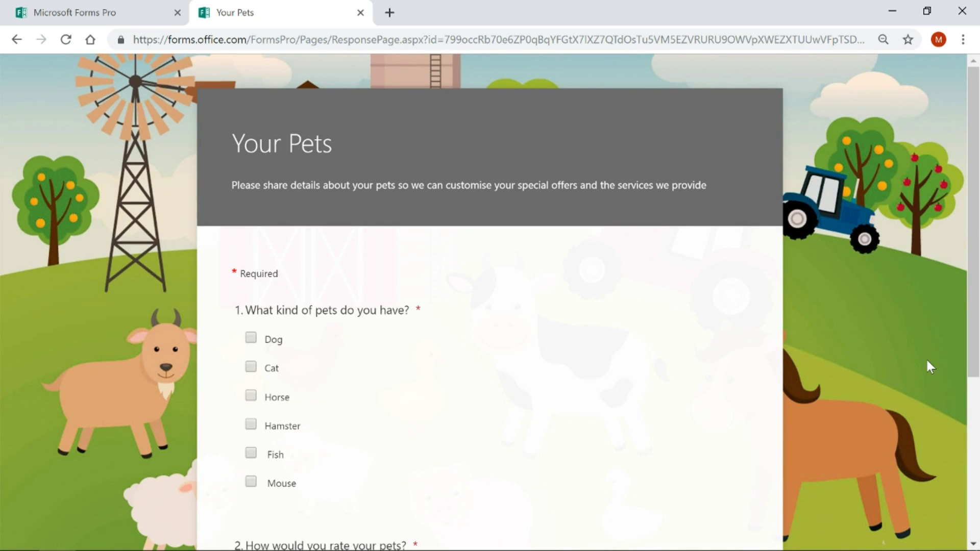
Choose Dog, give a ten-star rating, and submit the Your Pets survey.
{"action": "scroll", "coordinate": [614, 396], "scroll_direction": "down", "scroll_amount": 1}
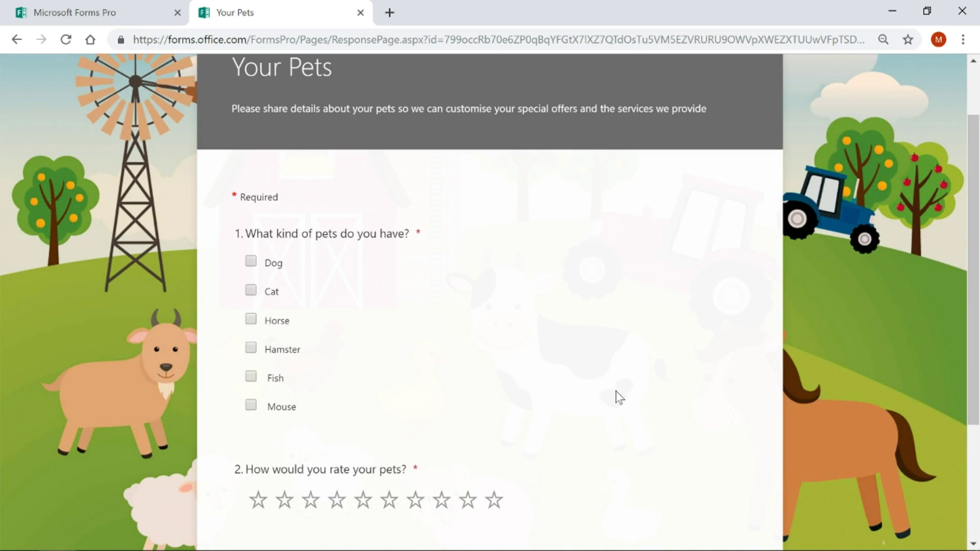
{"action": "left_click", "coordinate": [253, 262]}
{"action": "scroll", "coordinate": [462, 299], "scroll_direction": "down", "scroll_amount": 2}
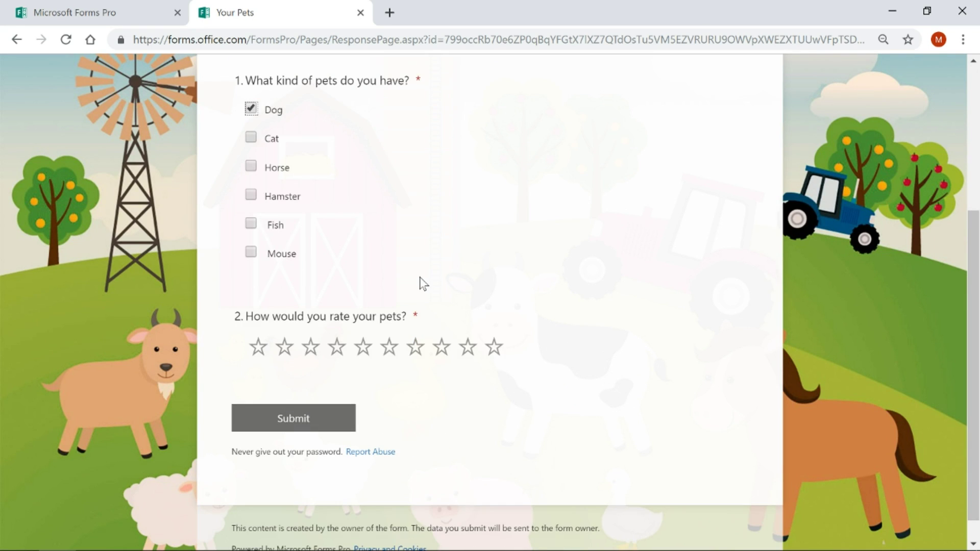
{"action": "left_click", "coordinate": [494, 347]}
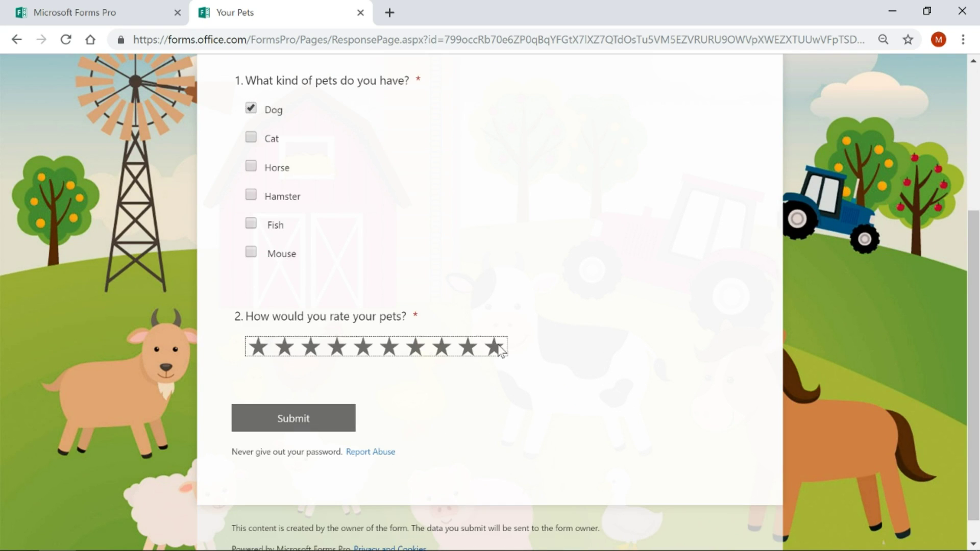
{"action": "left_click", "coordinate": [271, 421]}
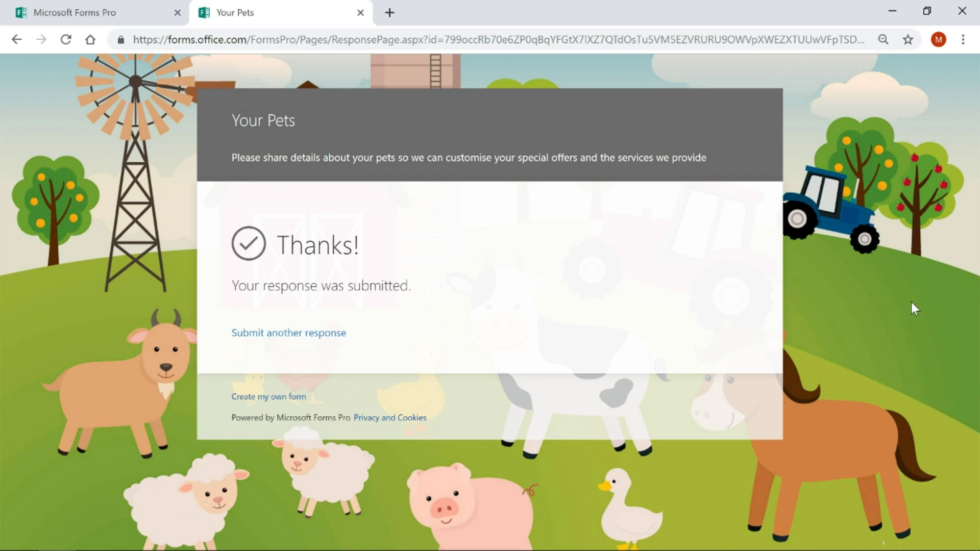